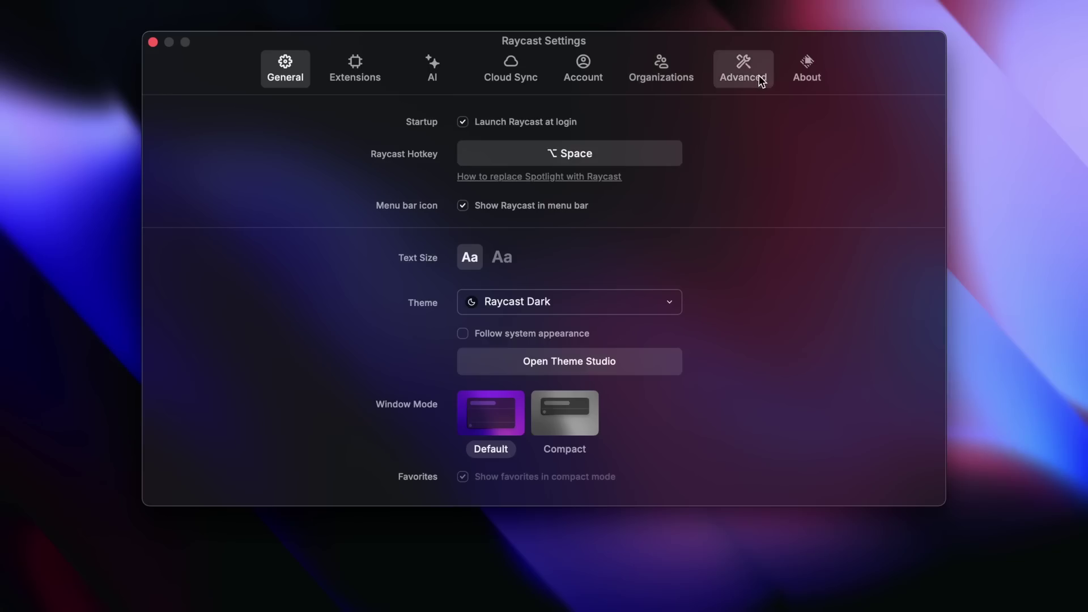
Step: Set Pop to Root Search to Immediately in the Advanced settings
{"action": "left_click", "coordinate": [762, 80]}
{"action": "left_click", "coordinate": [635, 189]}
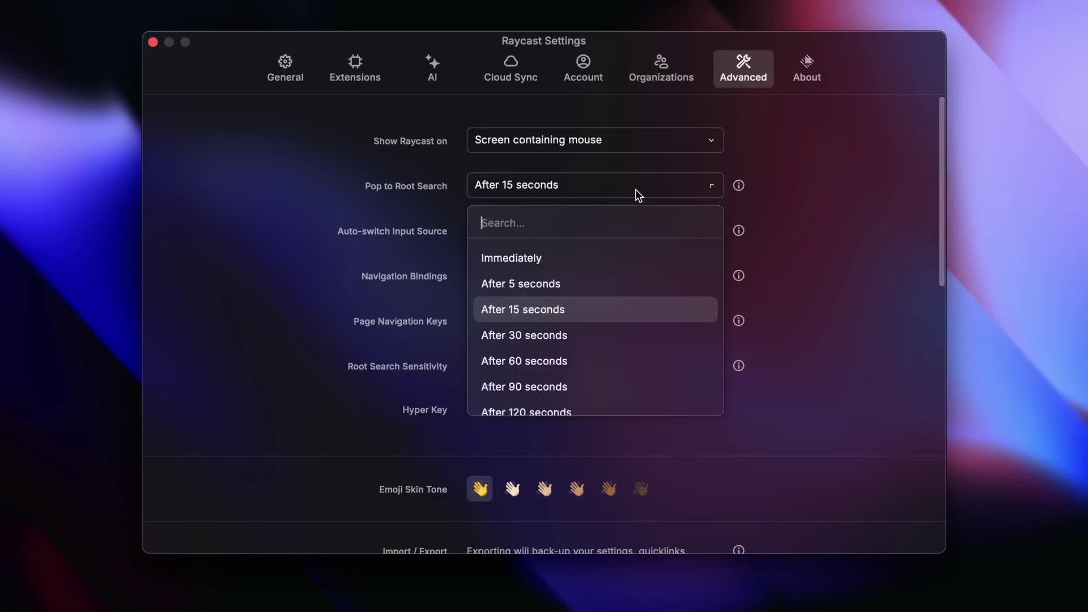
{"action": "scroll", "coordinate": [682, 329], "scroll_direction": "down", "scroll_amount": 2}
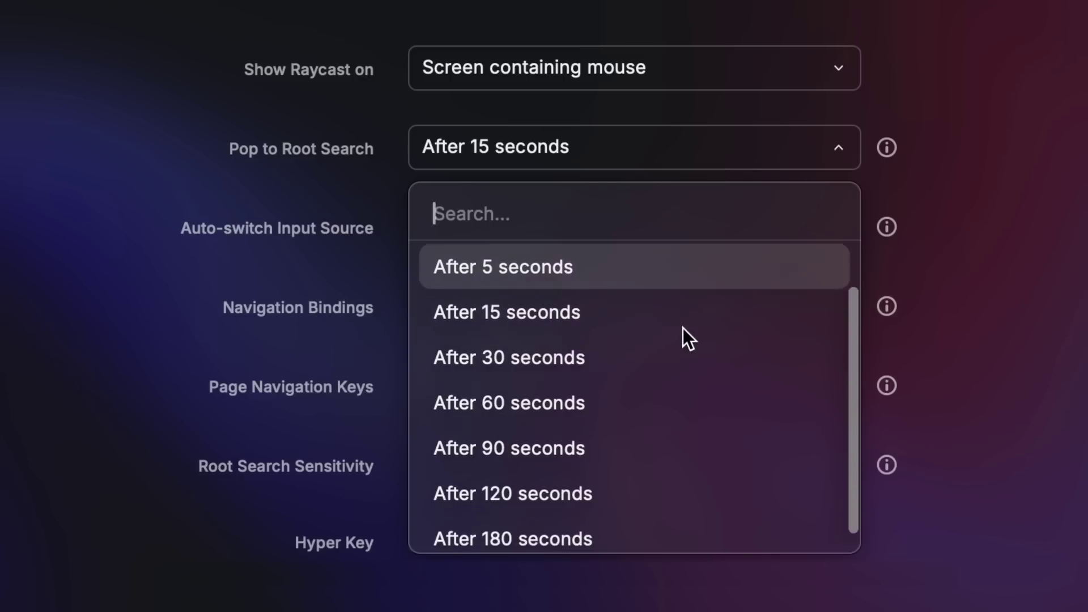
{"action": "scroll", "coordinate": [683, 328], "scroll_direction": "up", "scroll_amount": 2}
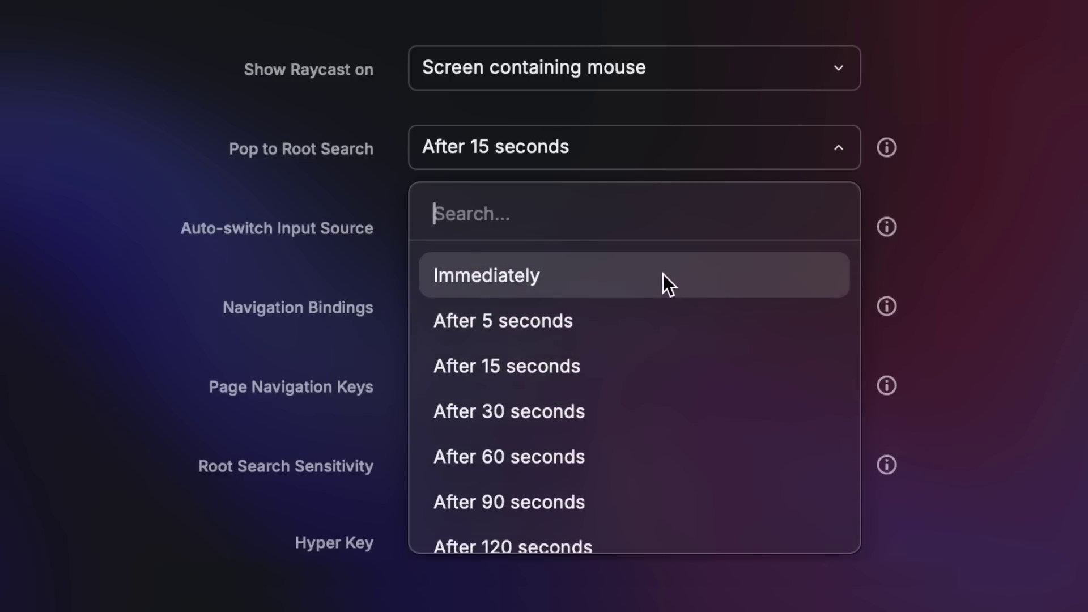
{"action": "left_click", "coordinate": [663, 275]}
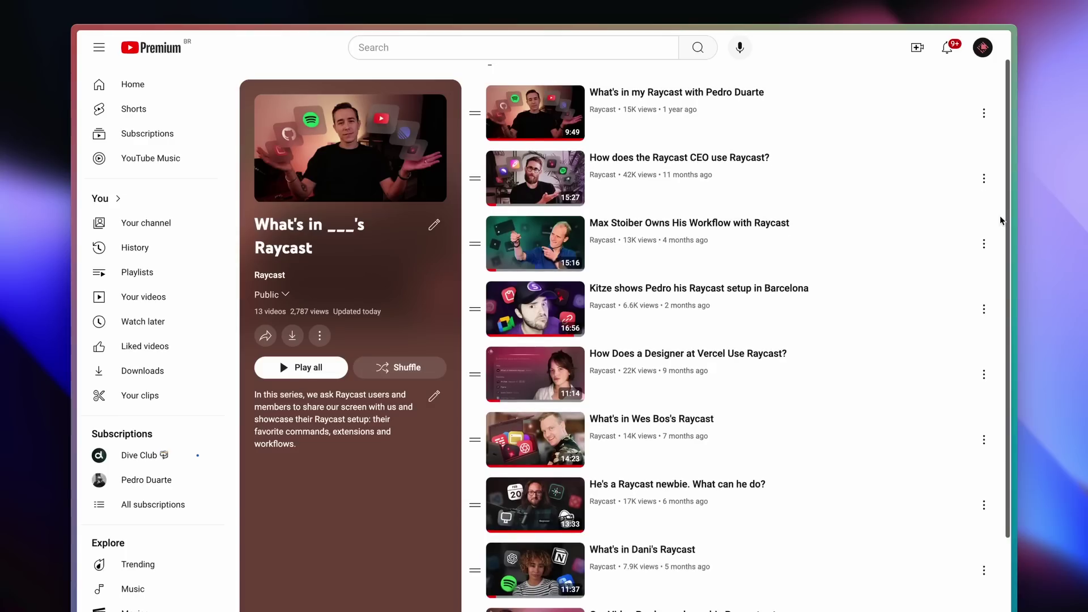
{"action": "scroll", "coordinate": [1000, 215], "scroll_direction": "down", "scroll_amount": 1}
{"action": "scroll", "coordinate": [1001, 215], "scroll_direction": "down", "scroll_amount": 2}
{"action": "scroll", "coordinate": [1000, 215], "scroll_direction": "down", "scroll_amount": 2}
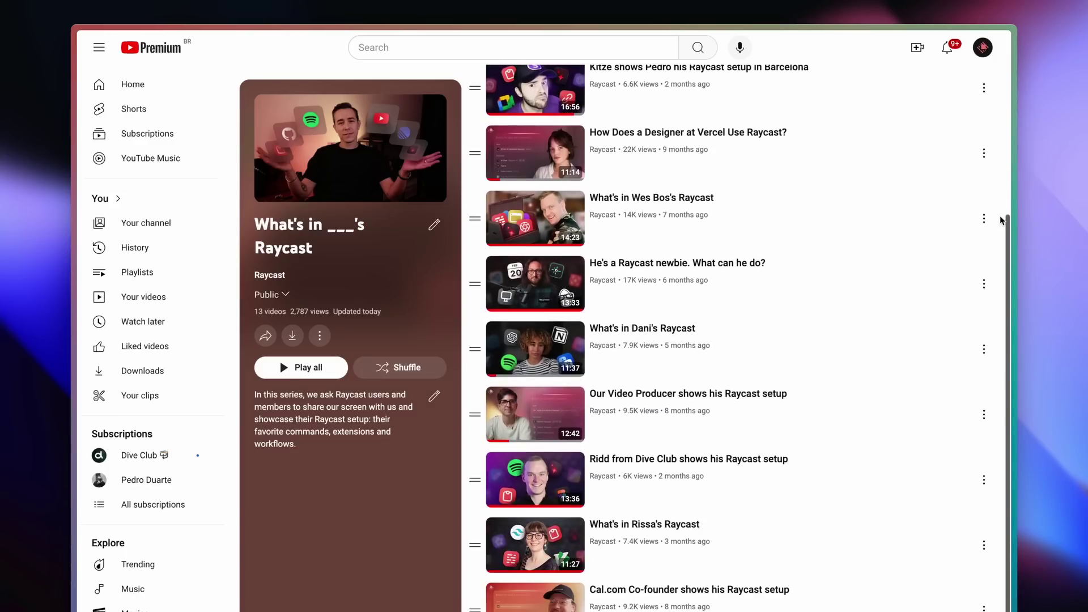
{"action": "scroll", "coordinate": [1000, 215], "scroll_direction": "down", "scroll_amount": 1}
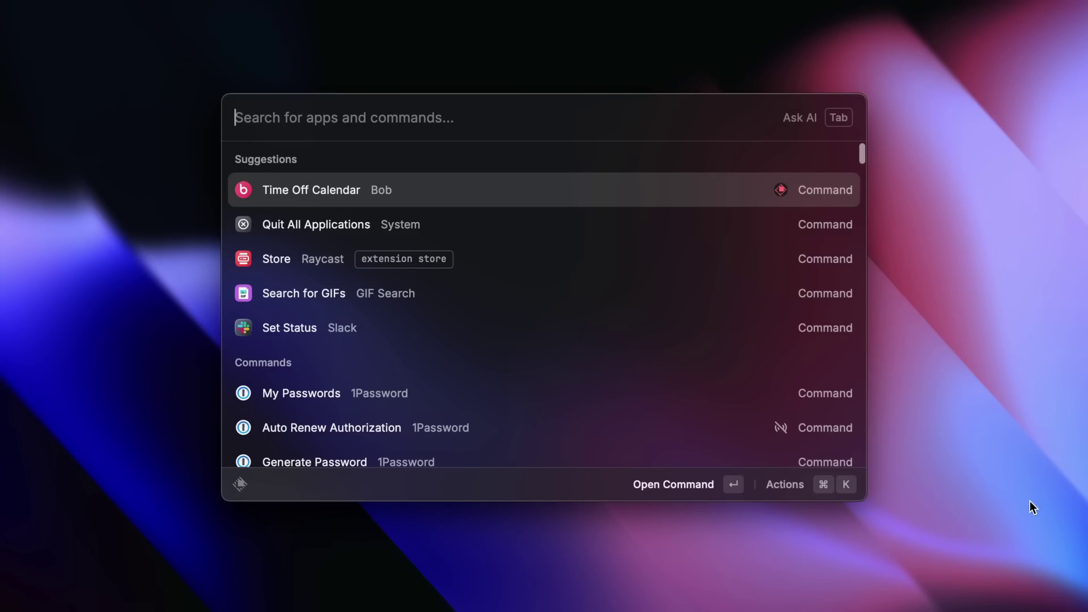
Step: Switch on the Cloud Sync toggle in Raycast Settings
{"action": "key", "text": "super+comma"}
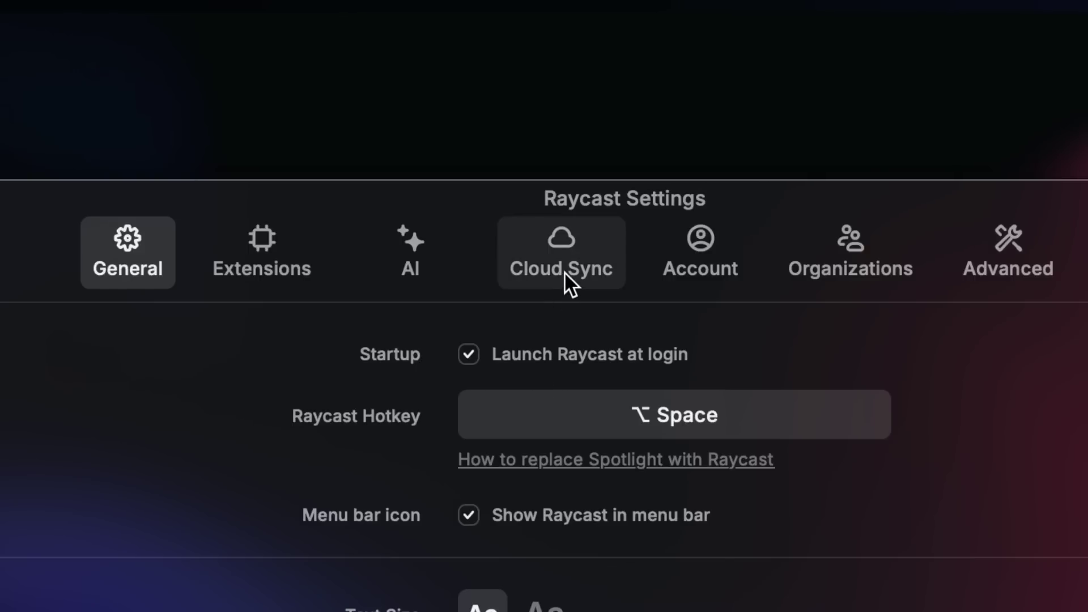
{"action": "left_click", "coordinate": [564, 271]}
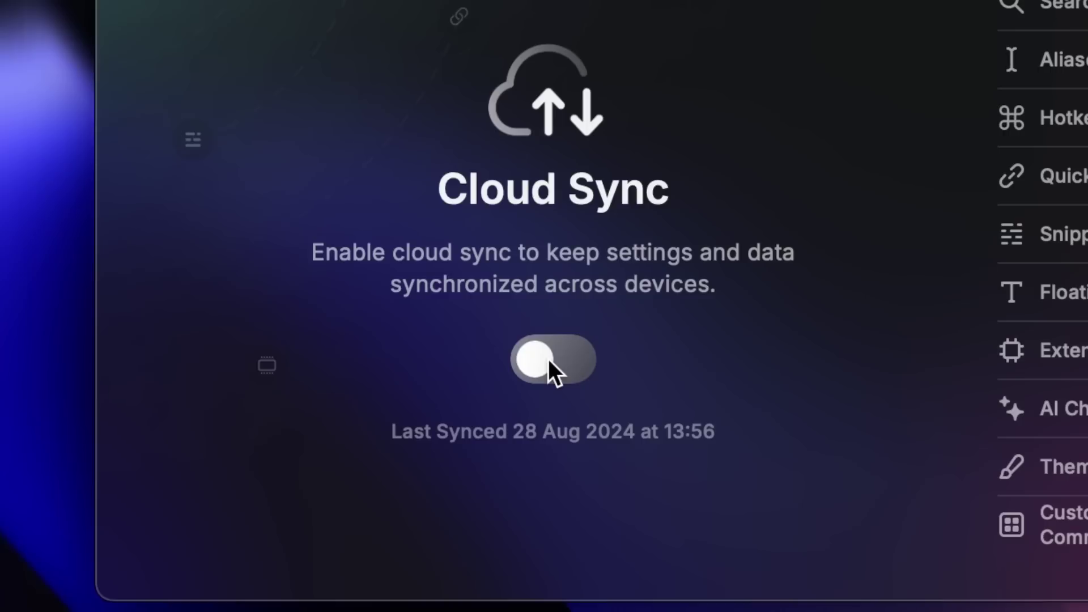
{"action": "left_click", "coordinate": [339, 355]}
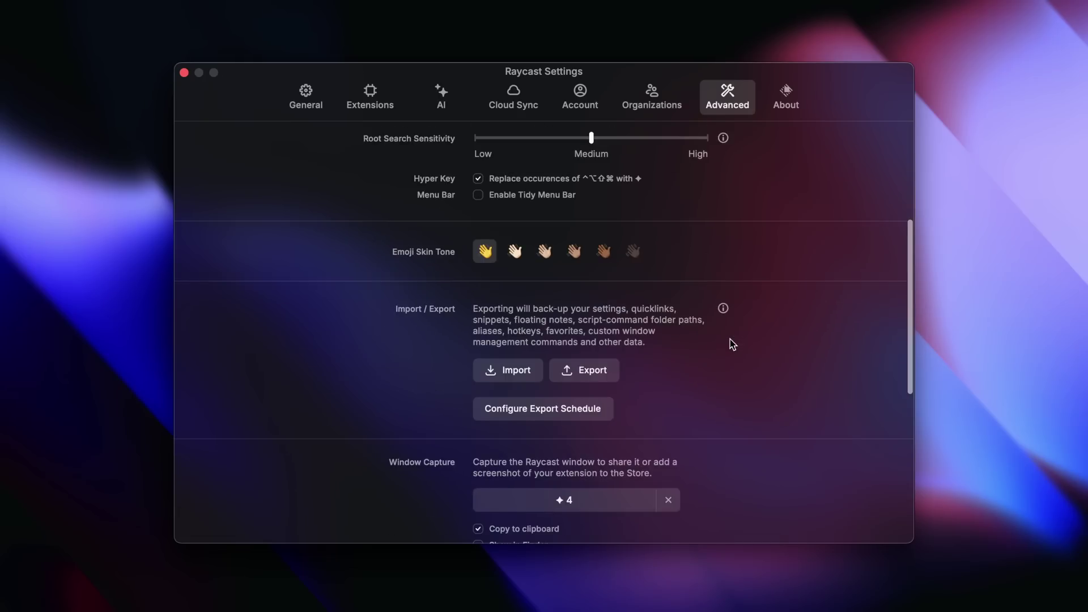
{"action": "scroll", "coordinate": [731, 339], "scroll_direction": "down", "scroll_amount": 2}
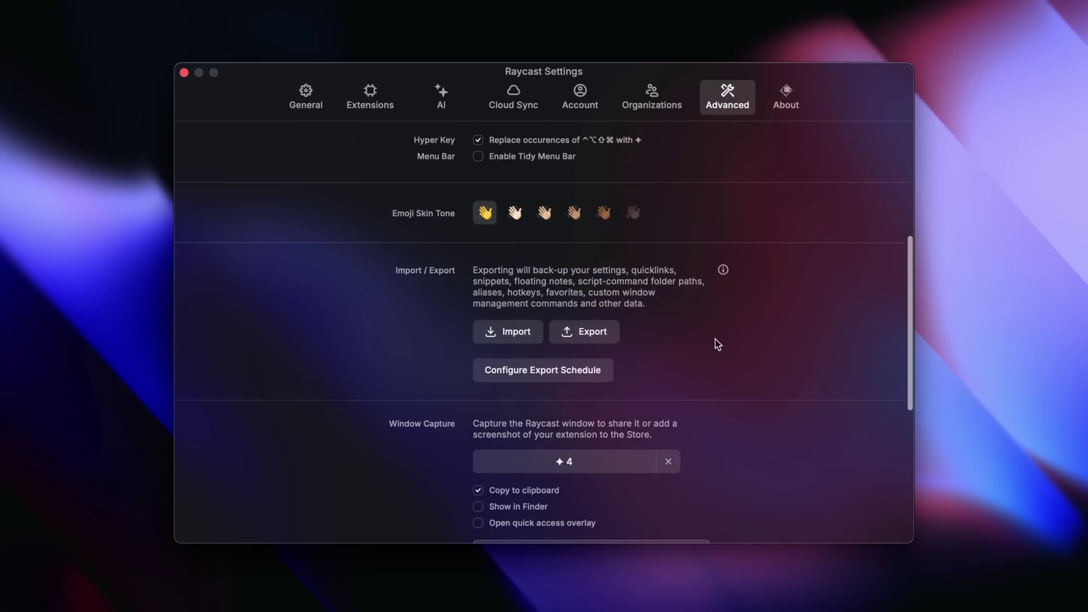
Step: Set Schedule Export to Daily under Export Settings & Data
{"action": "left_click", "coordinate": [601, 333]}
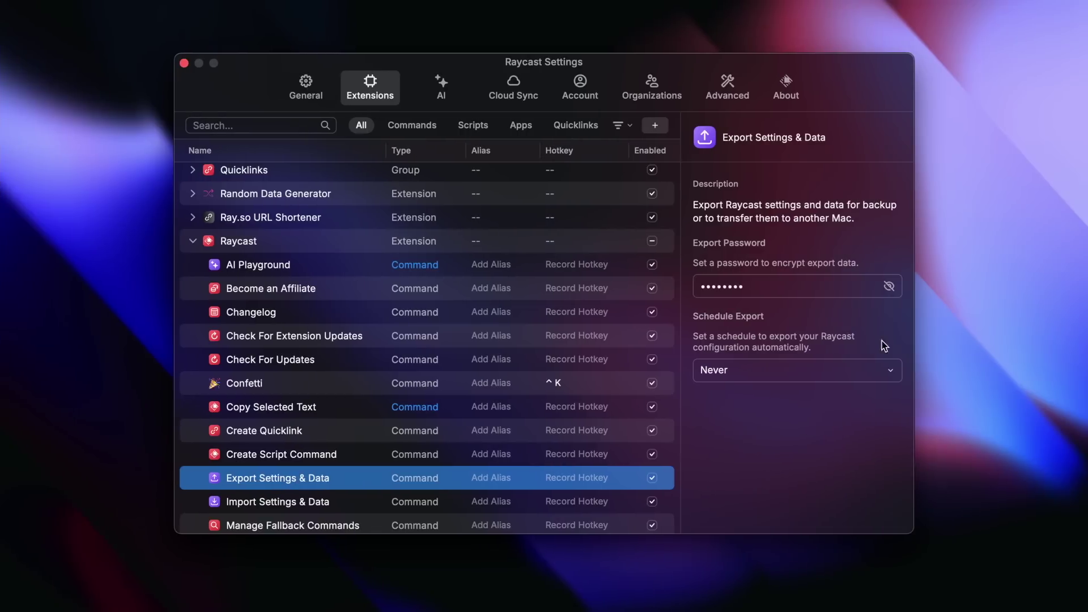
{"action": "left_click", "coordinate": [893, 371]}
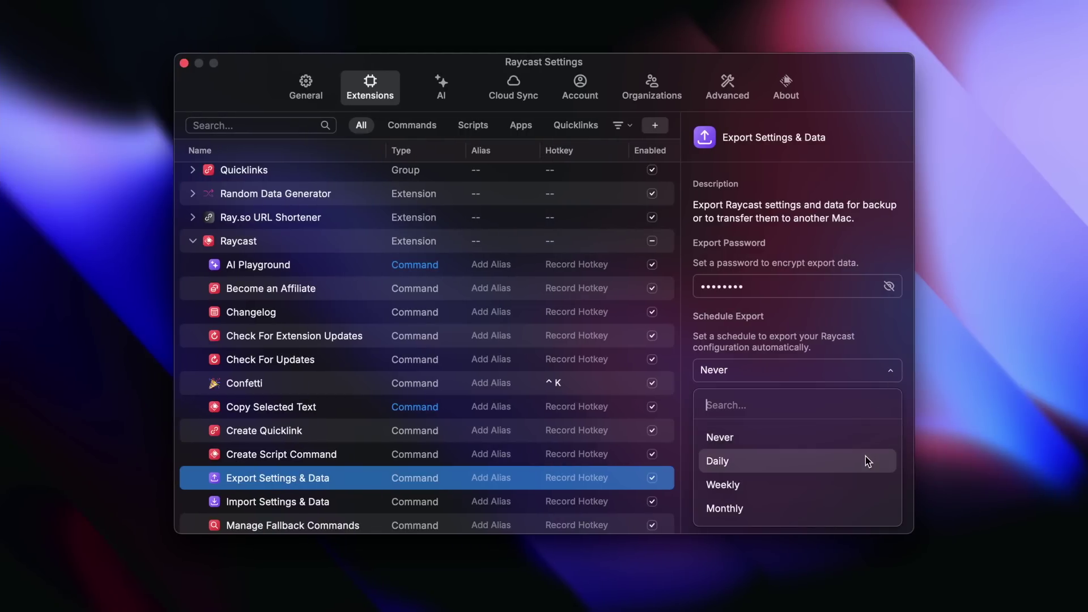
{"action": "left_click", "coordinate": [866, 460]}
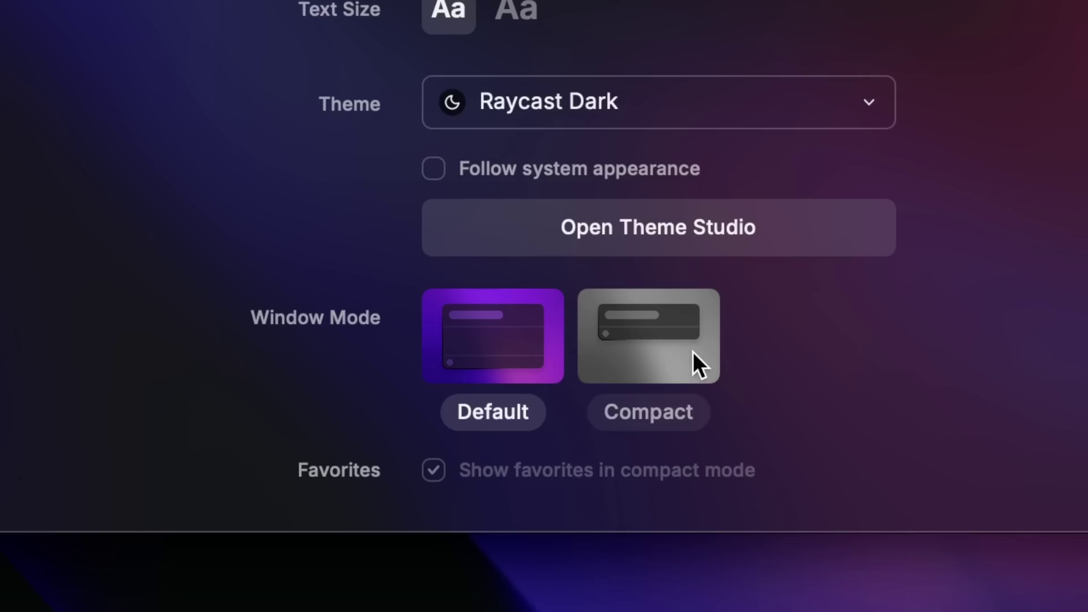
Step: Choose the Compact thumbnail under Window Mode on the General tab
{"action": "left_click", "coordinate": [586, 437]}
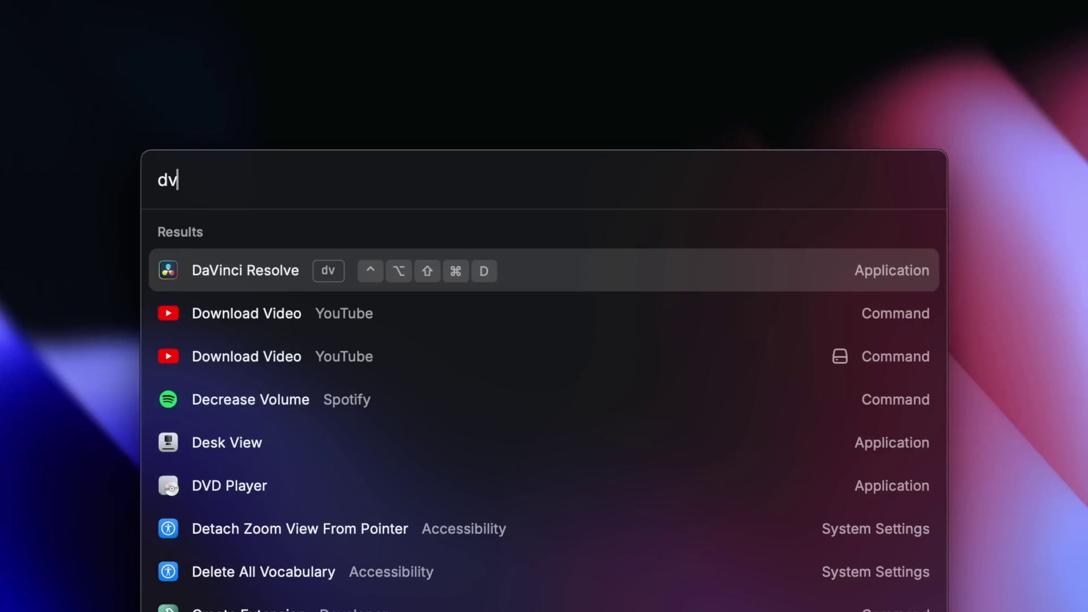
Step: Clear the launcher searches, then tick the Hyper Key checkbox in Advanced settings
{"action": "key", "text": "BackSpace"}
{"action": "key", "text": "BackSpace"}
{"action": "type", "text": "arc"}
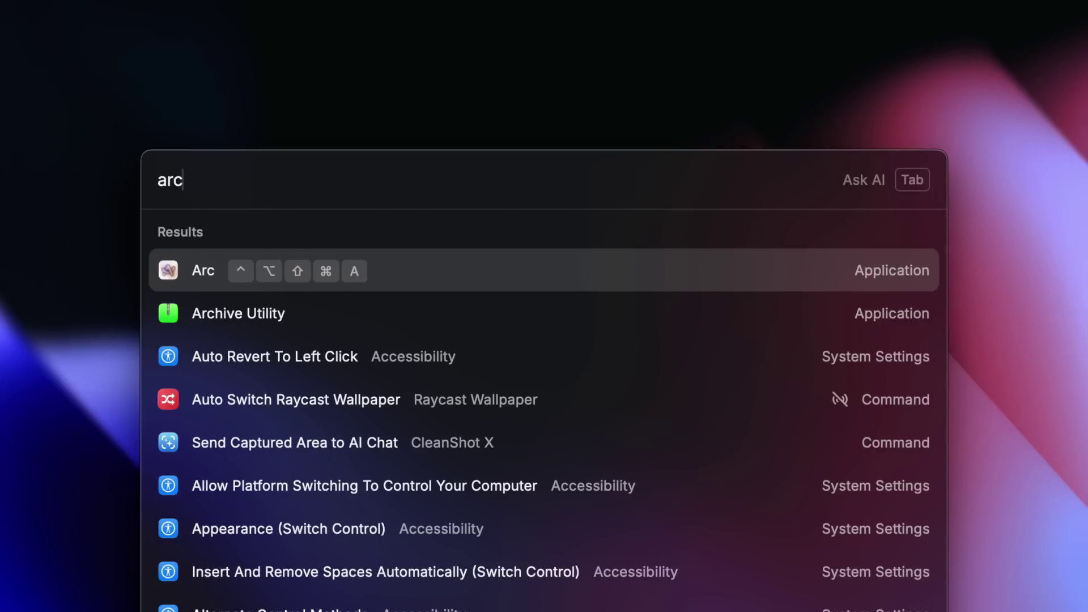
{"action": "key", "text": "BackSpace"}
{"action": "key", "text": "BackSpace"}
{"action": "key", "text": "BackSpace"}
{"action": "type", "text": "slac"}
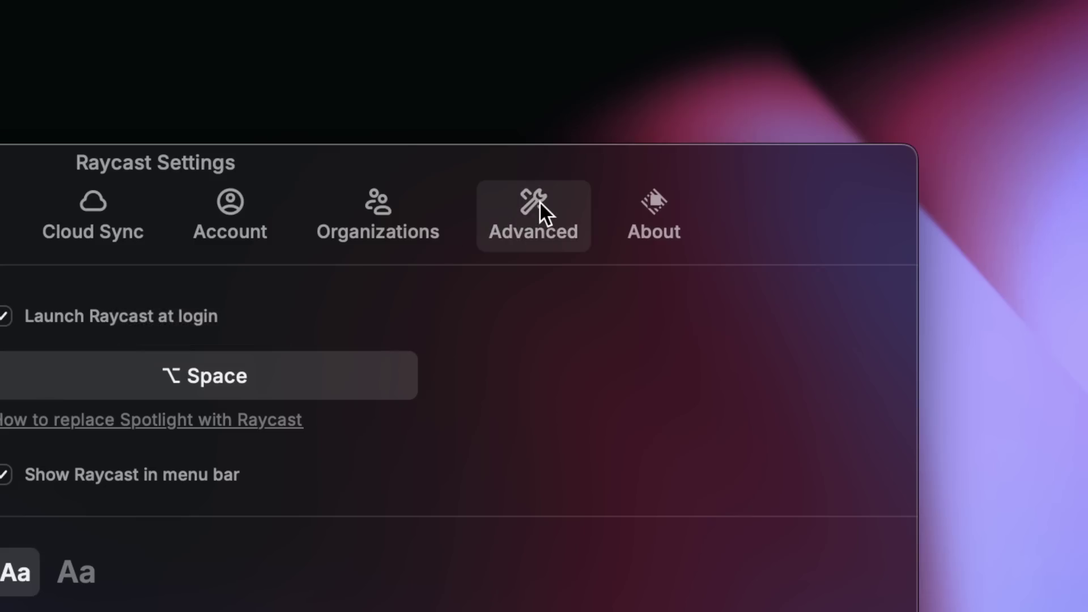
{"action": "left_click", "coordinate": [539, 202]}
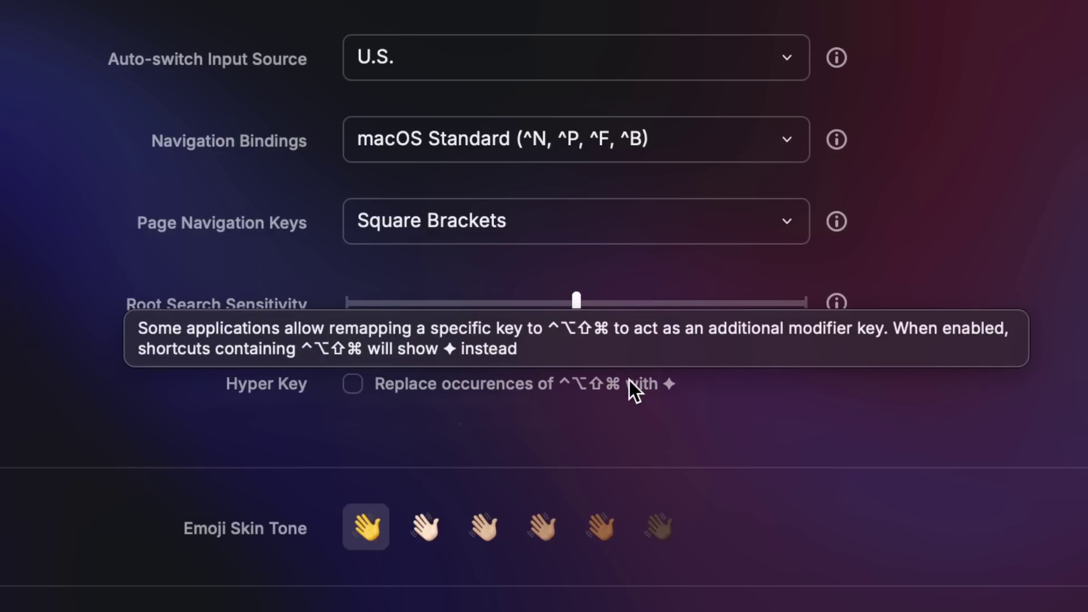
{"action": "left_click", "coordinate": [629, 381]}
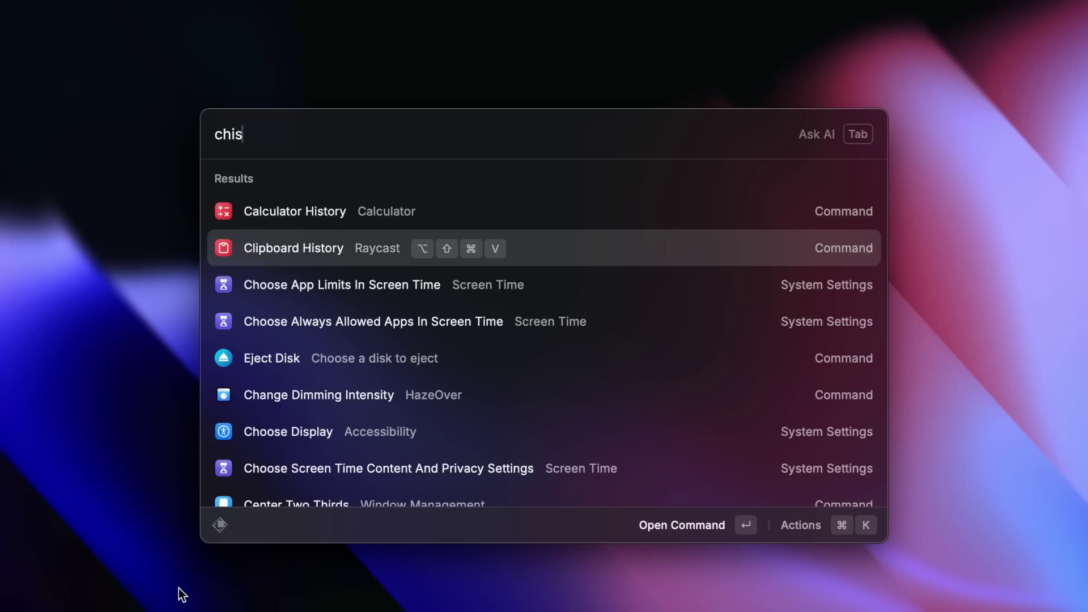
Step: Review Clipboard History's primary action choices and the Quick AI default primary action options
{"action": "key", "text": "super+k"}
{"action": "type", "text": "conf"}
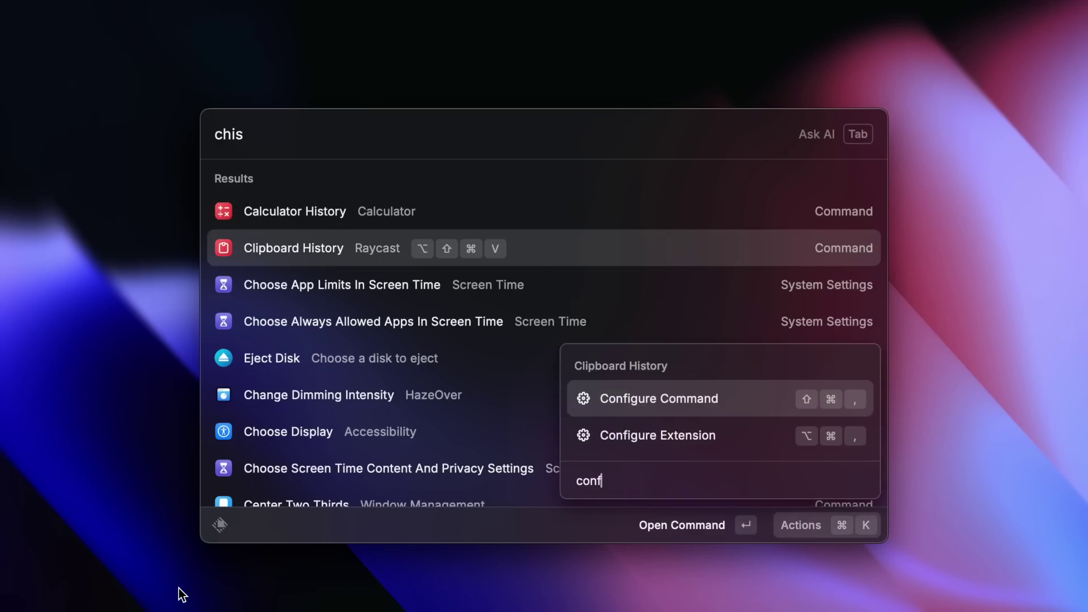
{"action": "key", "text": "Return"}
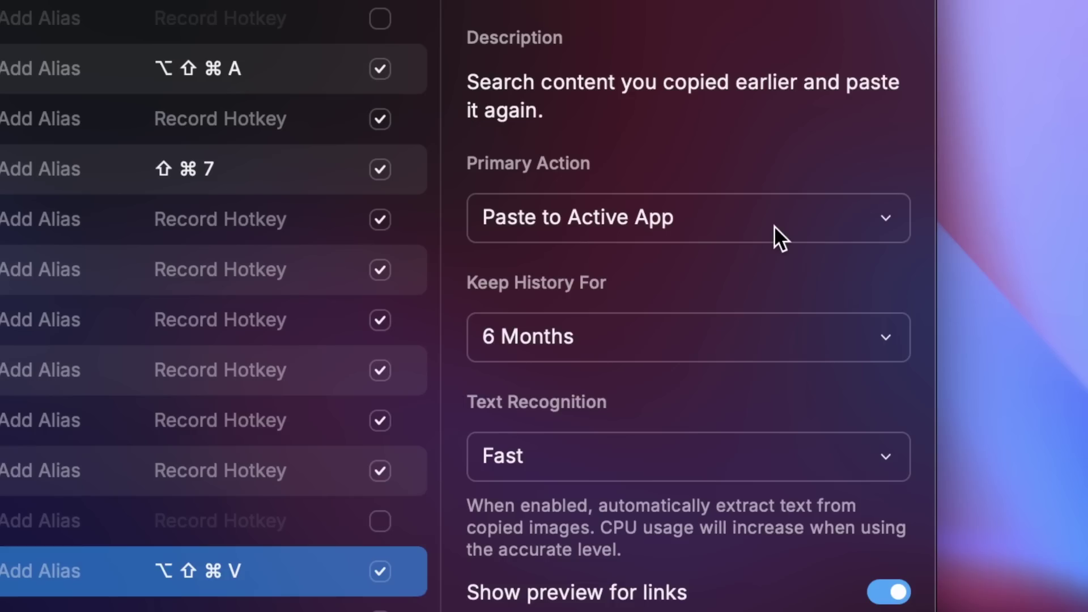
{"action": "left_click", "coordinate": [862, 270]}
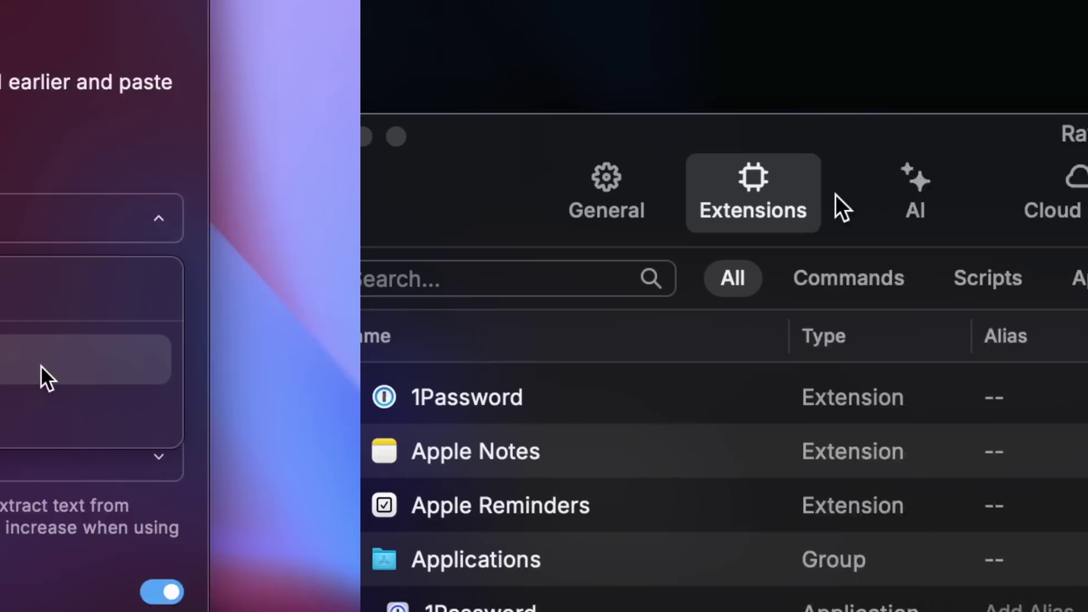
{"action": "left_click", "coordinate": [505, 205]}
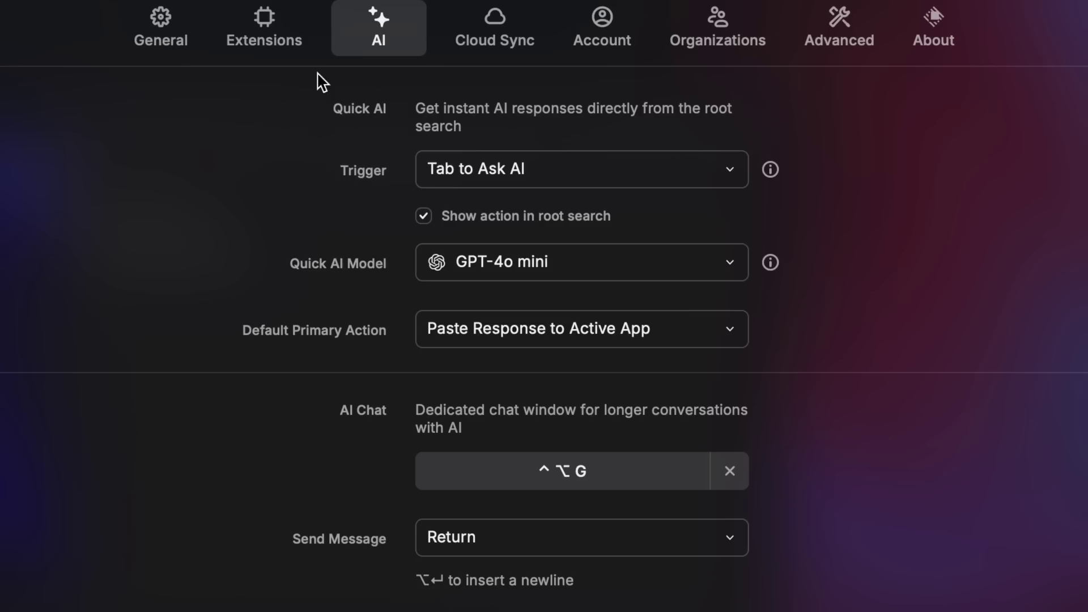
{"action": "left_click", "coordinate": [690, 335]}
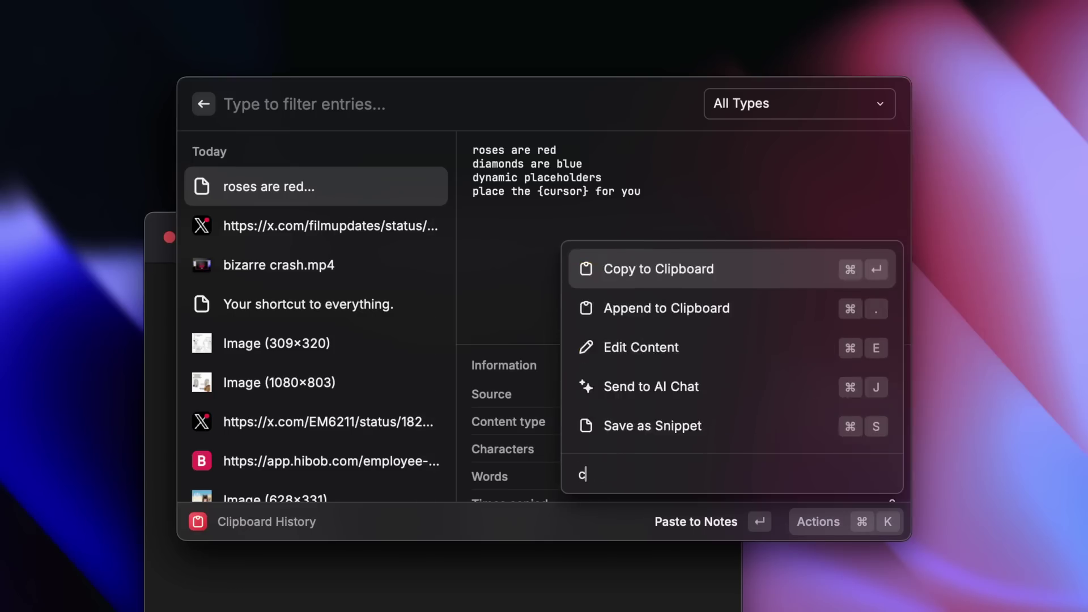
{"action": "type", "text": "cop"}
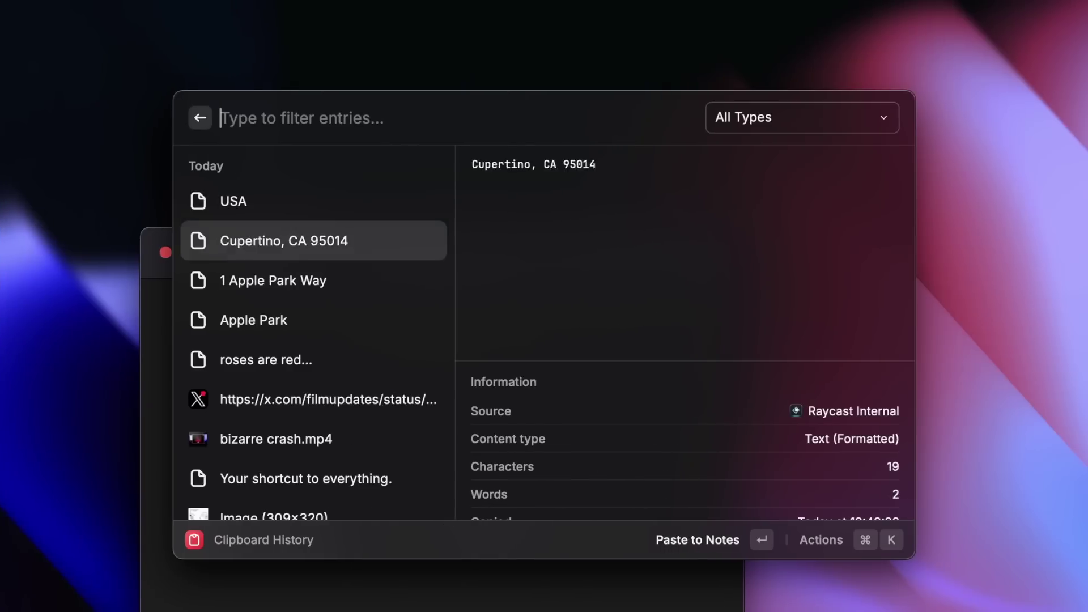
Step: Paste Apple Park, 1 Apple Park Way and Cupertino, CA 95014 into Notes
{"action": "key", "text": "Return"}
{"action": "key", "text": "ctrl+shift+v"}
{"action": "key", "text": "Down"}
{"action": "key", "text": "Down"}
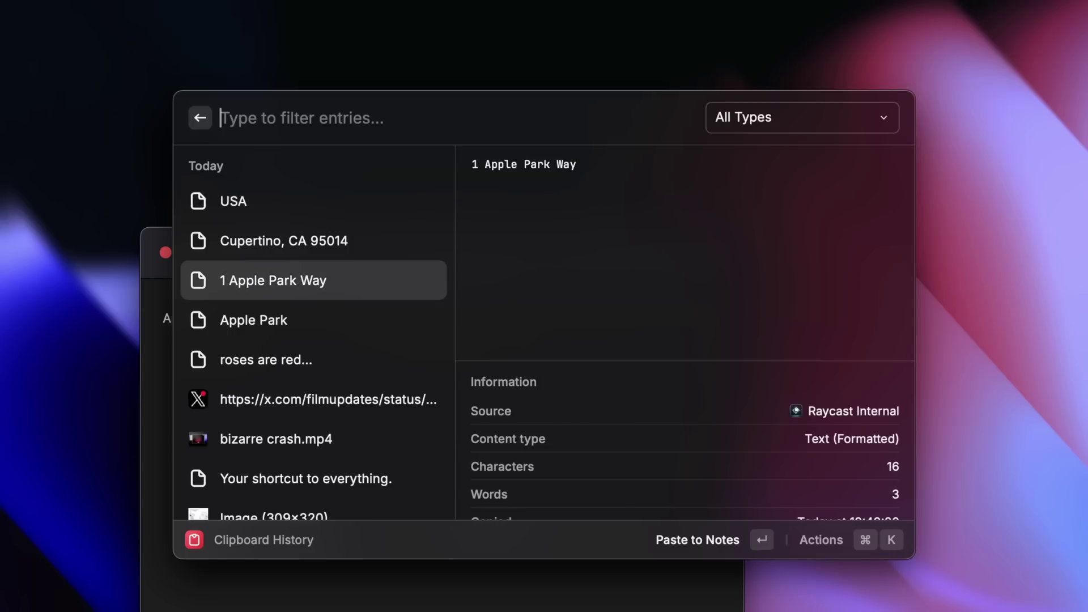
{"action": "key", "text": "Return"}
{"action": "key", "text": "ctrl+shift+v"}
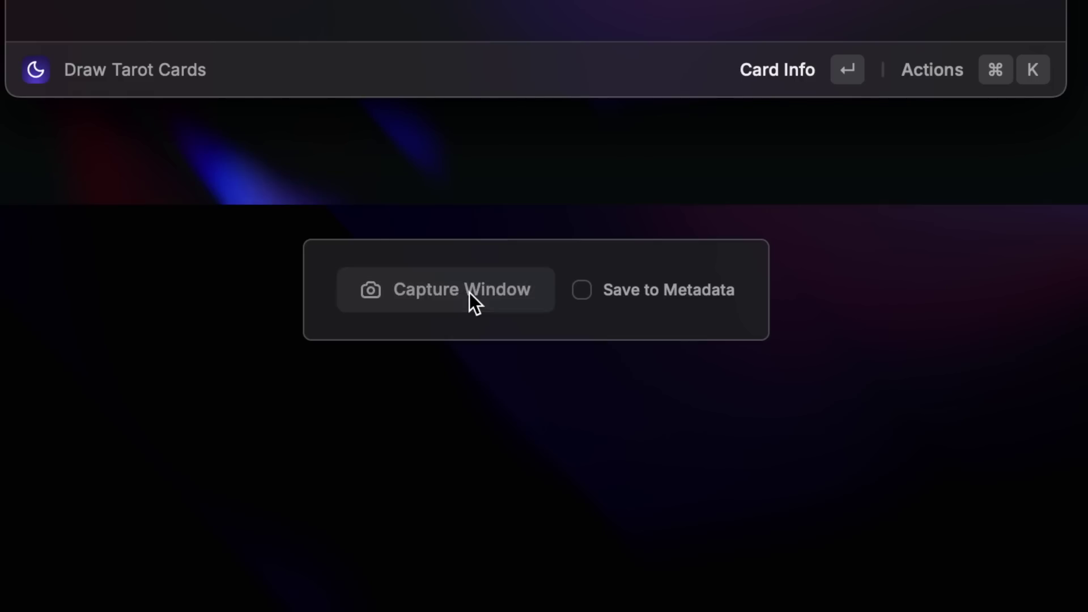
Step: Capture the tarot card window and record Hyper+4 as the Window Capture hotkey
{"action": "left_click", "coordinate": [470, 293]}
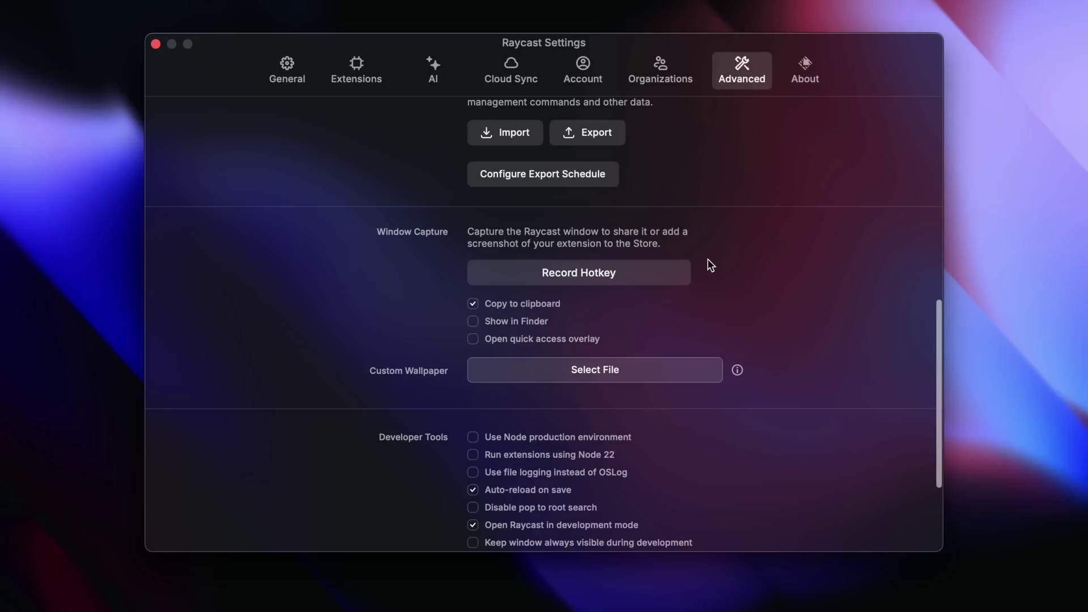
{"action": "left_click", "coordinate": [680, 276]}
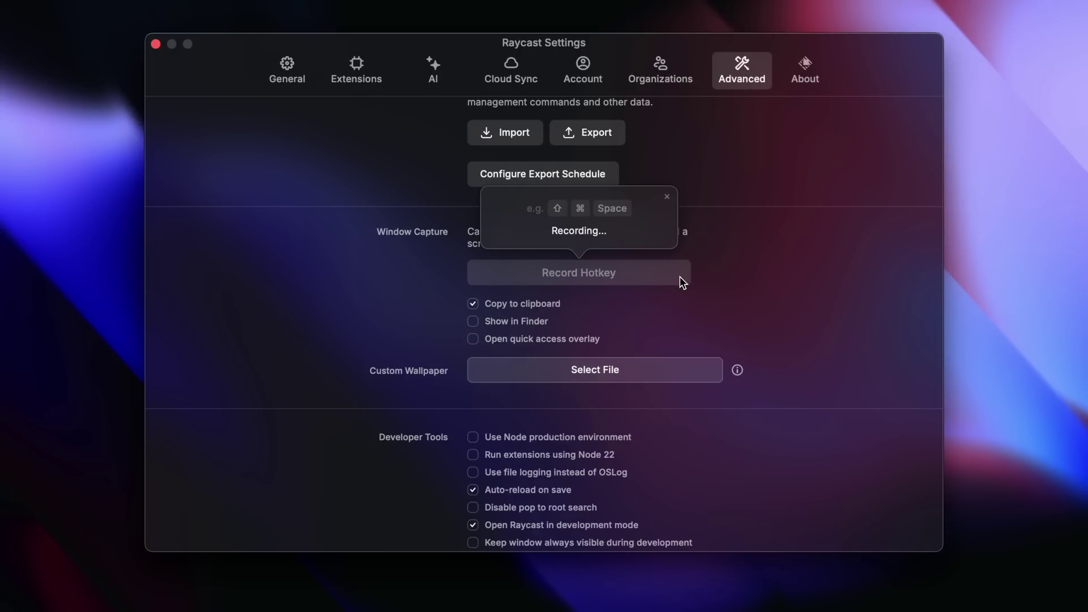
{"action": "key", "text": "super+4"}
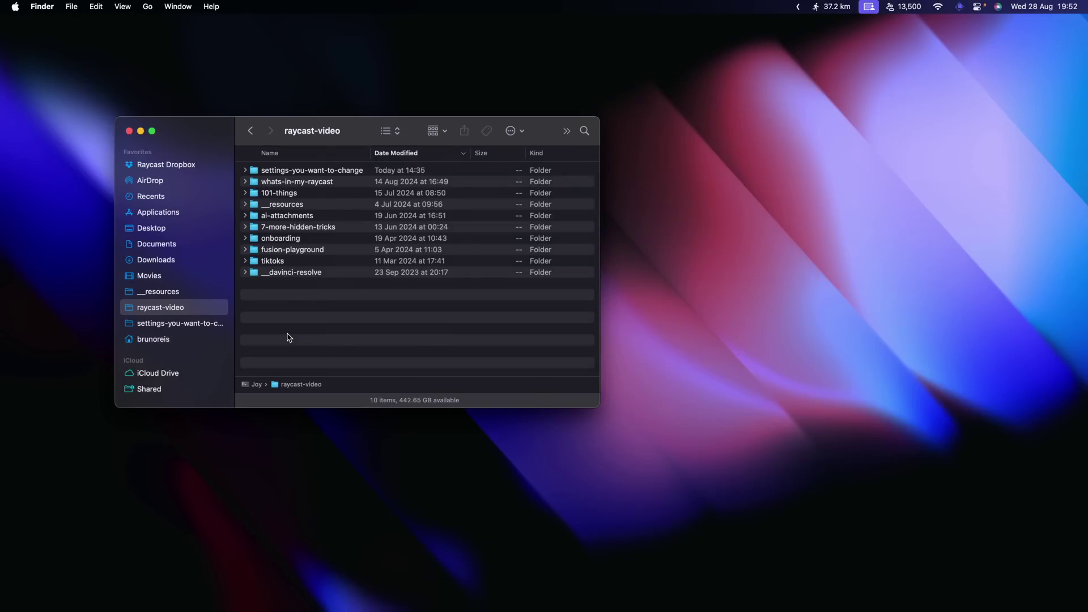
Step: Bring Slack forward and hide it, then open the Applications group in Extensions settings
{"action": "key", "text": "super+Tab"}
{"action": "key", "text": "super+h"}
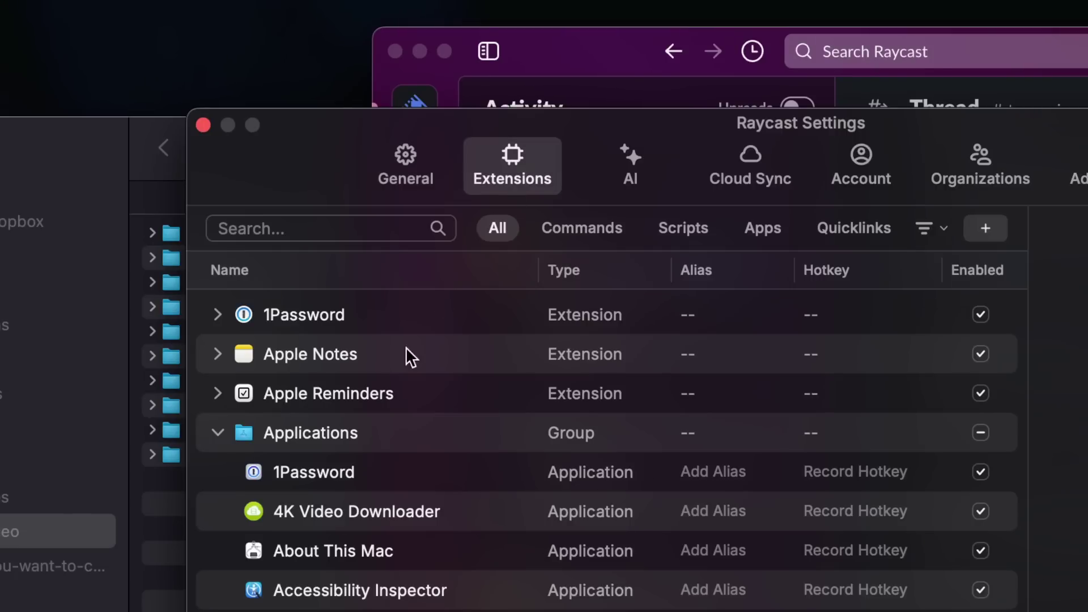
{"action": "left_click", "coordinate": [311, 438]}
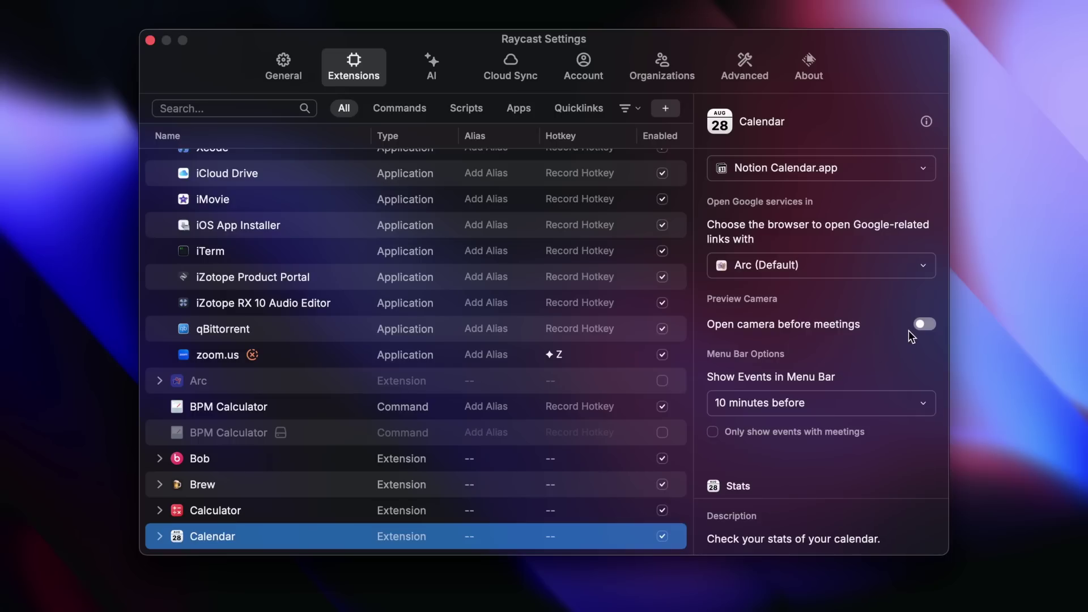
Step: Enable Calendar's Open camera before meetings and preview the camera for Team Meeting
{"action": "left_click", "coordinate": [920, 325]}
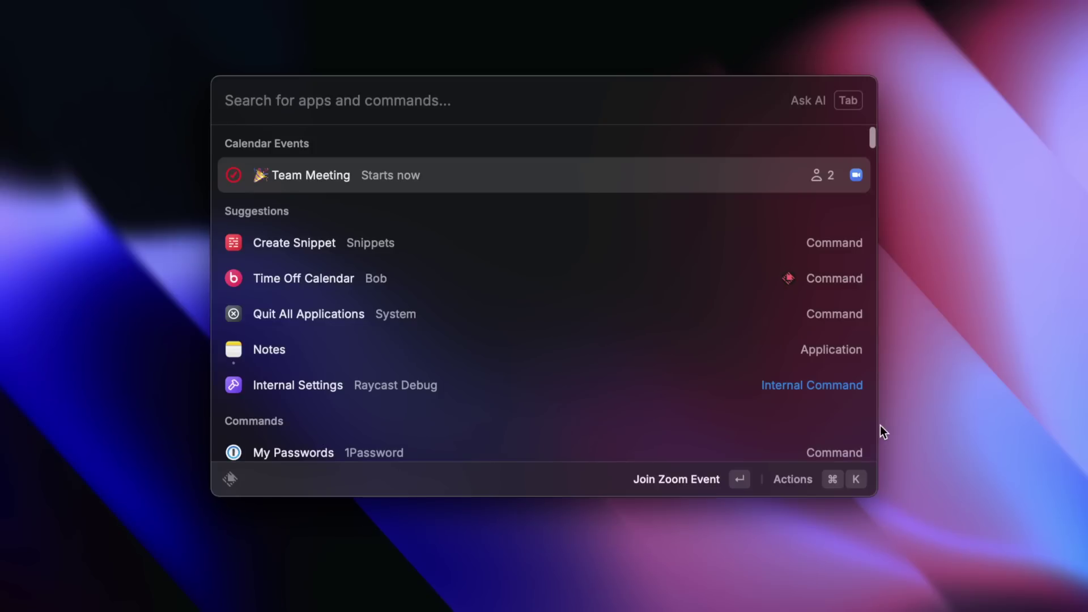
{"action": "key", "text": "Return"}
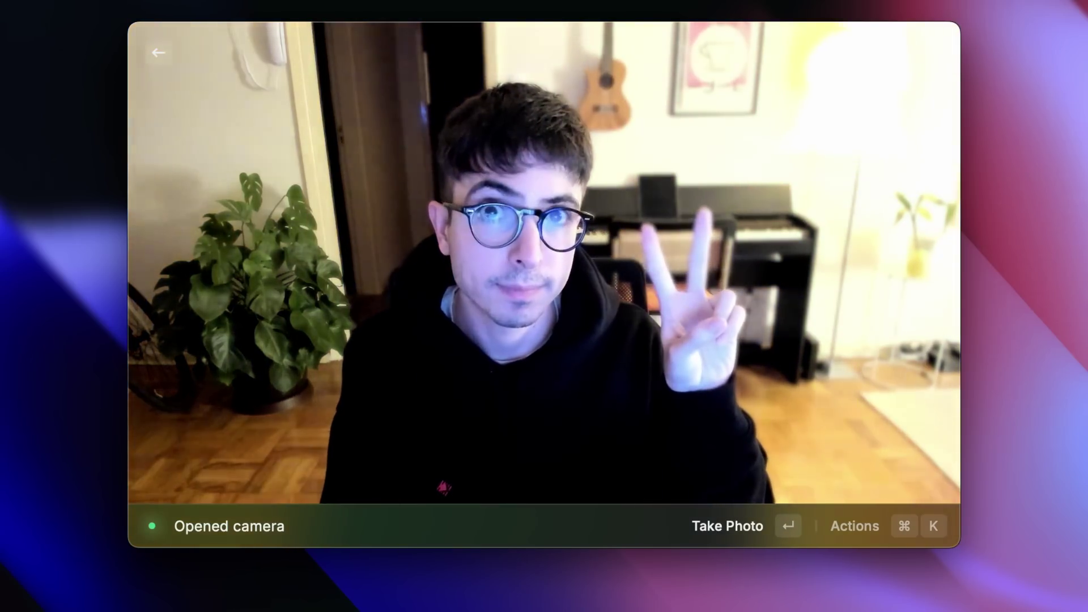
Step: Take a photo from the Open Camera preview
{"action": "key", "text": "Return"}
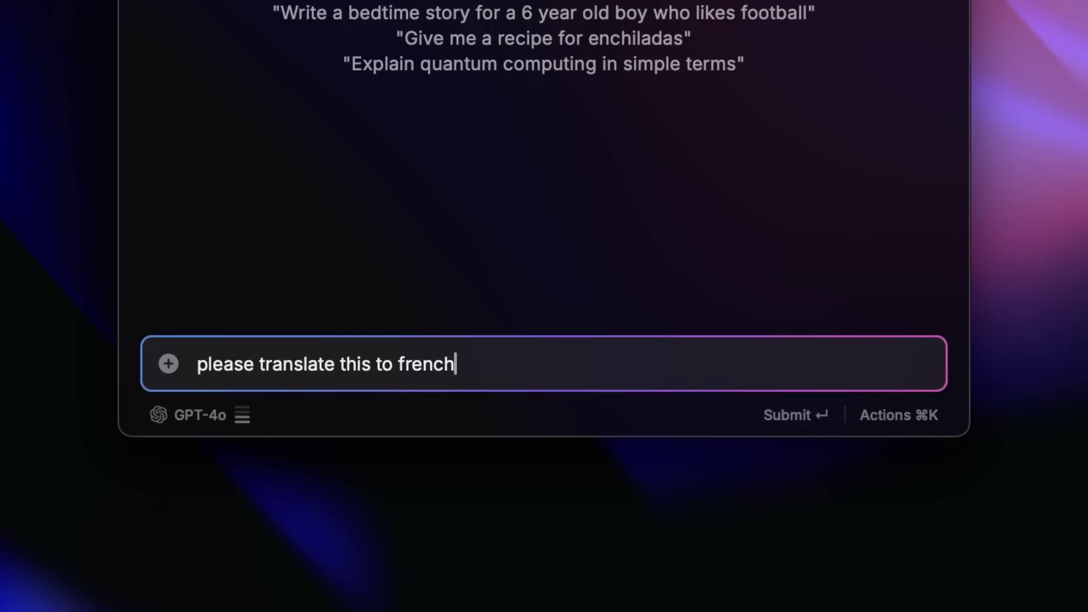
Step: Submit the French translation prompt to AI Chat and view the Send Message options
{"action": "key", "text": "Return"}
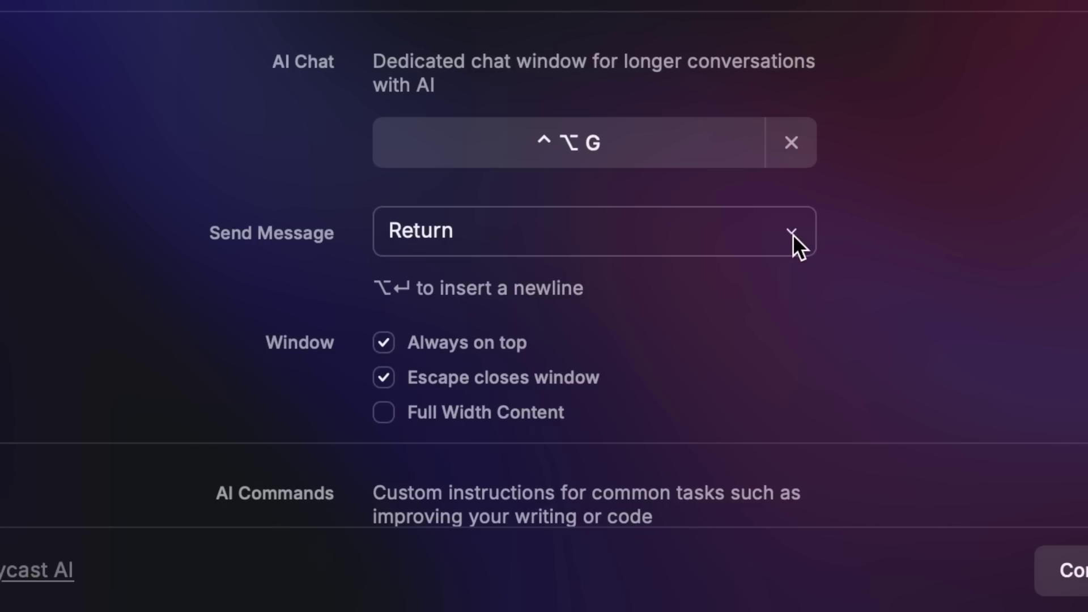
{"action": "left_click", "coordinate": [794, 234]}
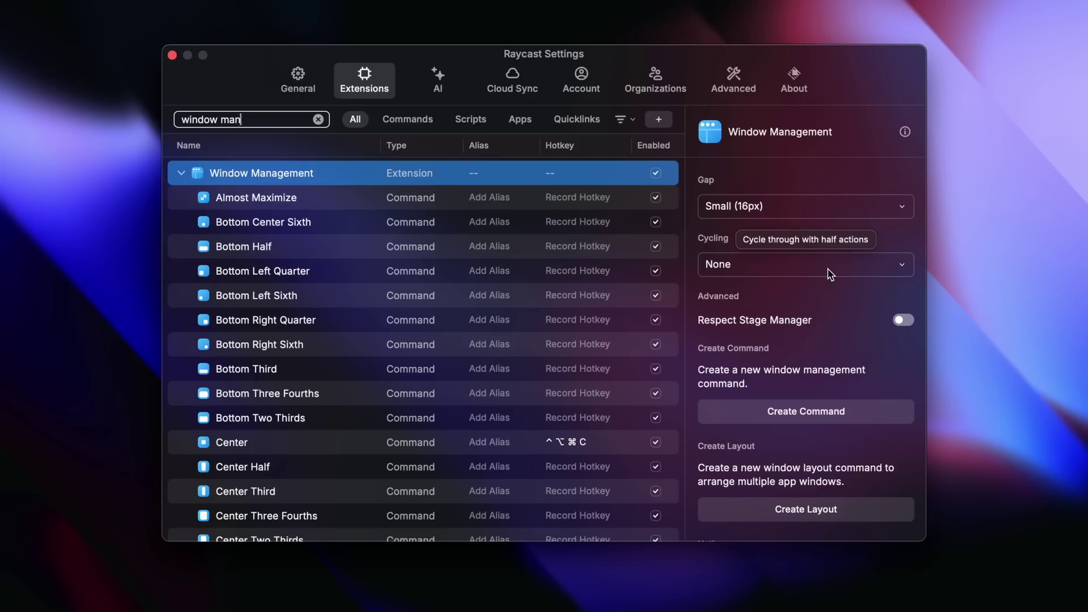
Step: Set Window Management cycling to Cycle ½, ⅔, and ⅓
{"action": "left_click", "coordinate": [831, 265]}
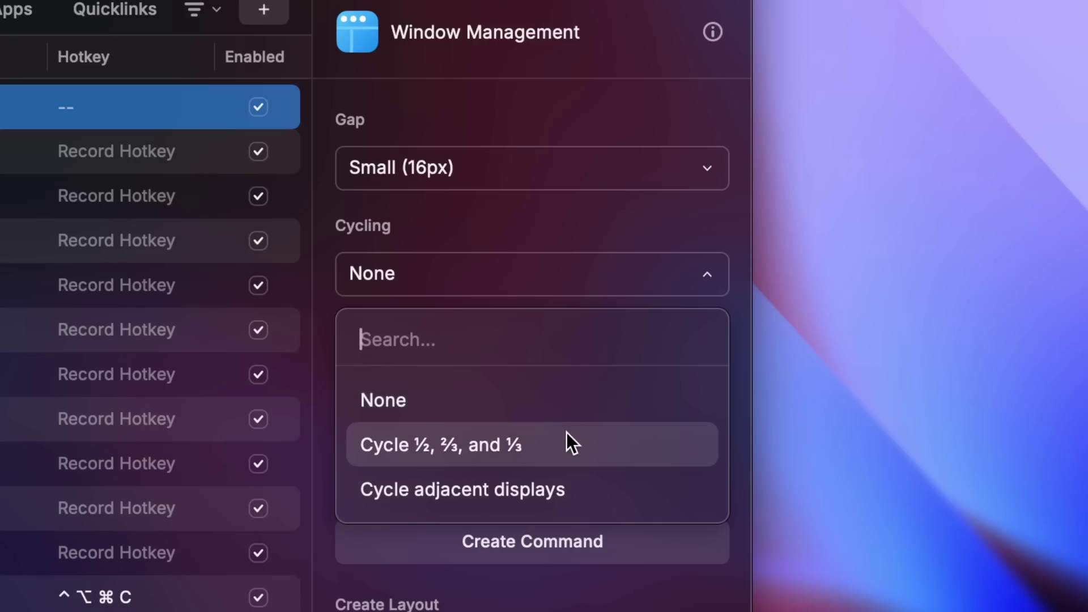
{"action": "left_click", "coordinate": [566, 432]}
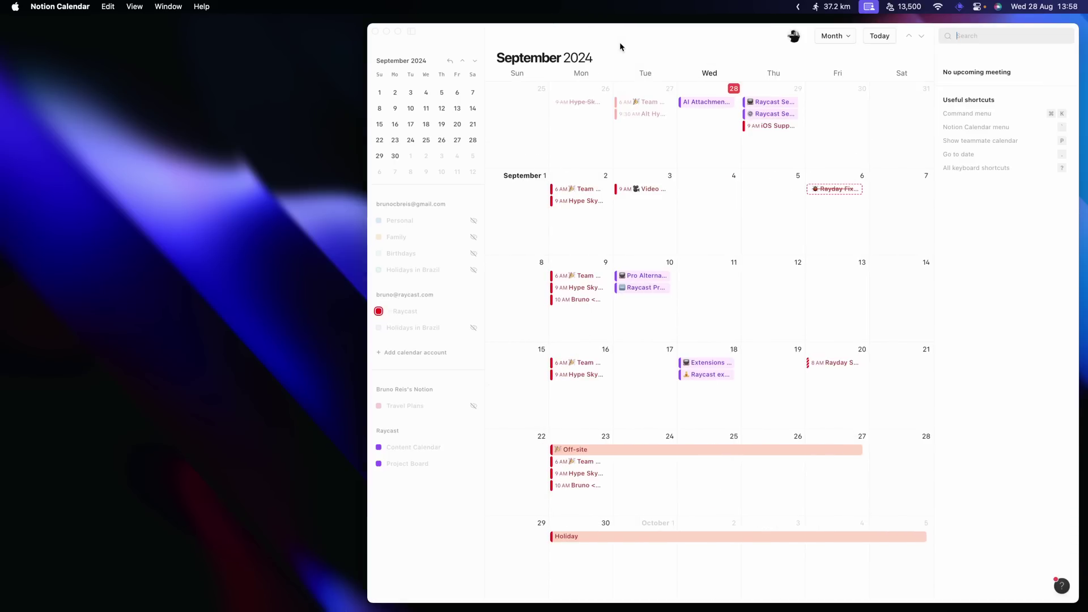
{"action": "key", "text": "ctrl+alt+Right"}
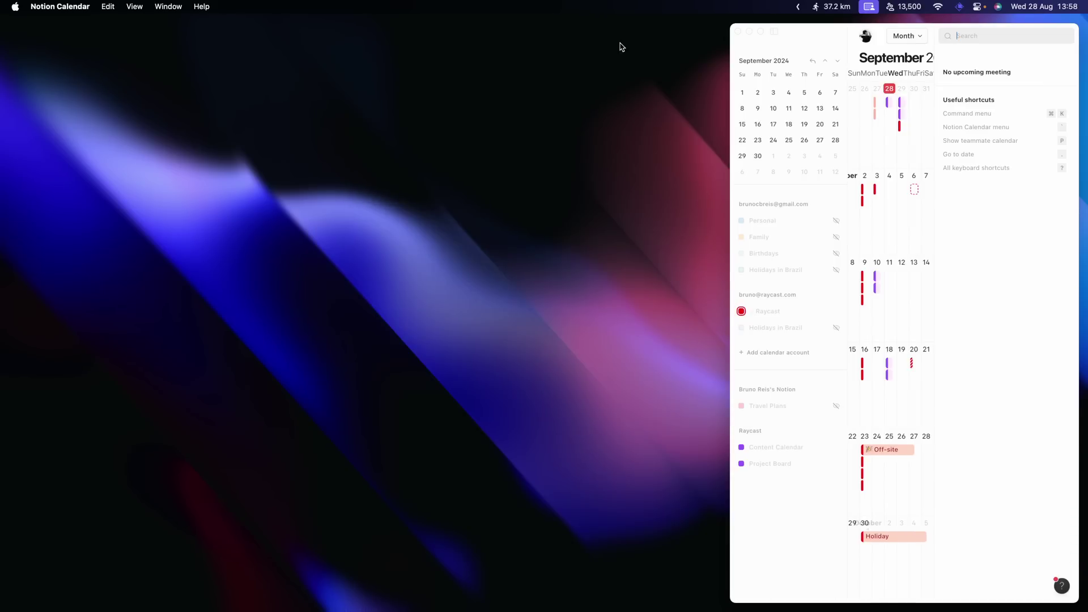
Step: Snap the Notion Calendar window to the right, then to a left-side third
{"action": "key", "text": "ctrl+alt+Left"}
{"action": "key", "text": "ctrl+alt+Left"}
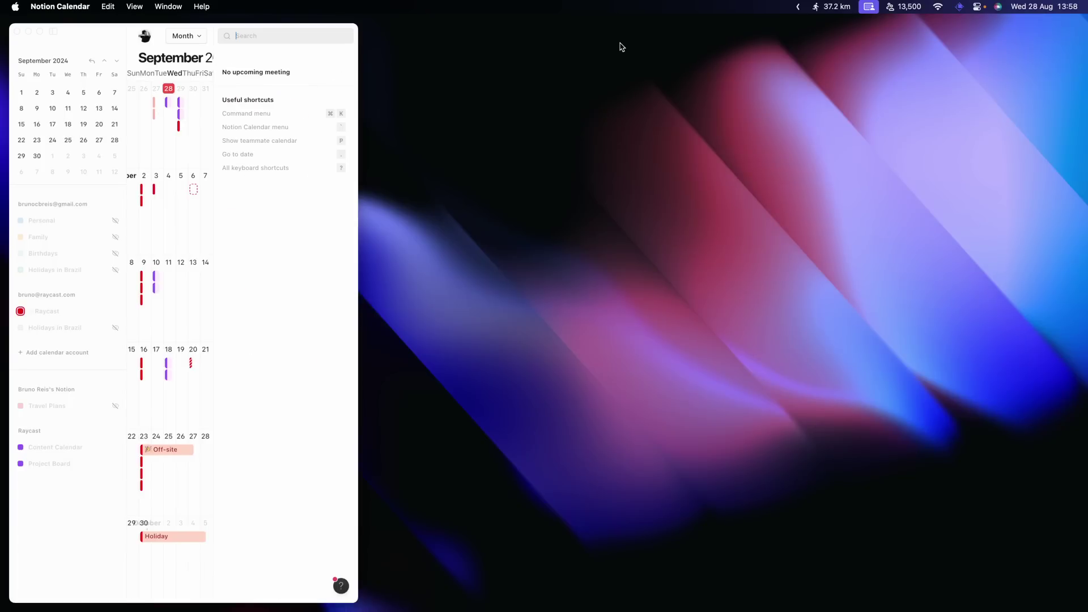